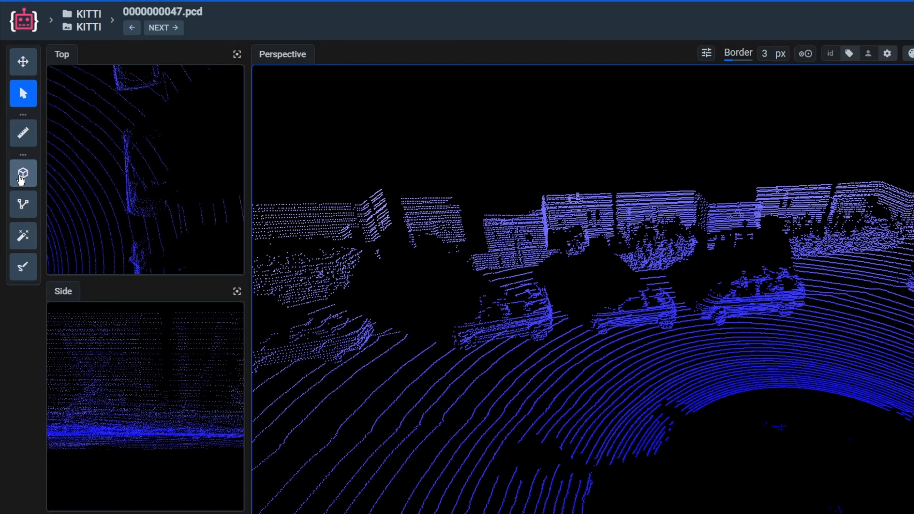
# Step: Place a car cuboid on the middle parked car in frame 47 and fit its edges to the car's points
pyautogui.click(16, 131)
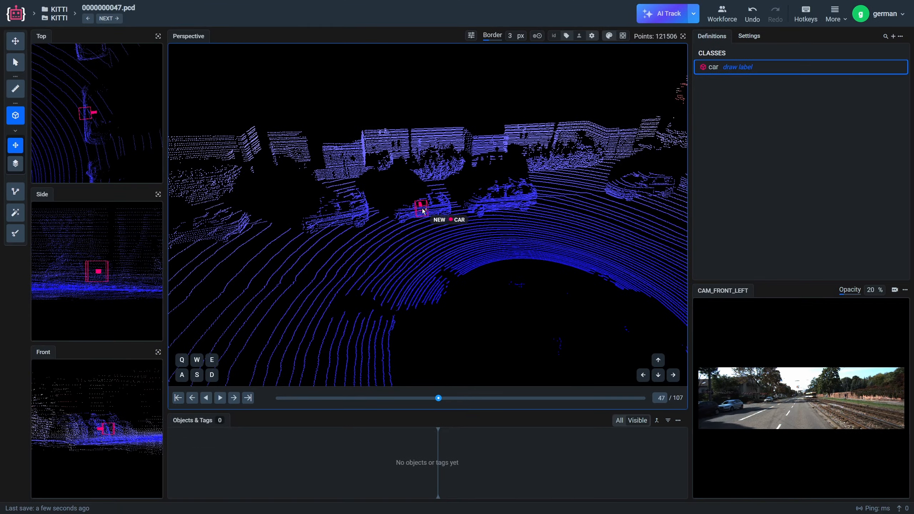
pyautogui.click(593, 298)
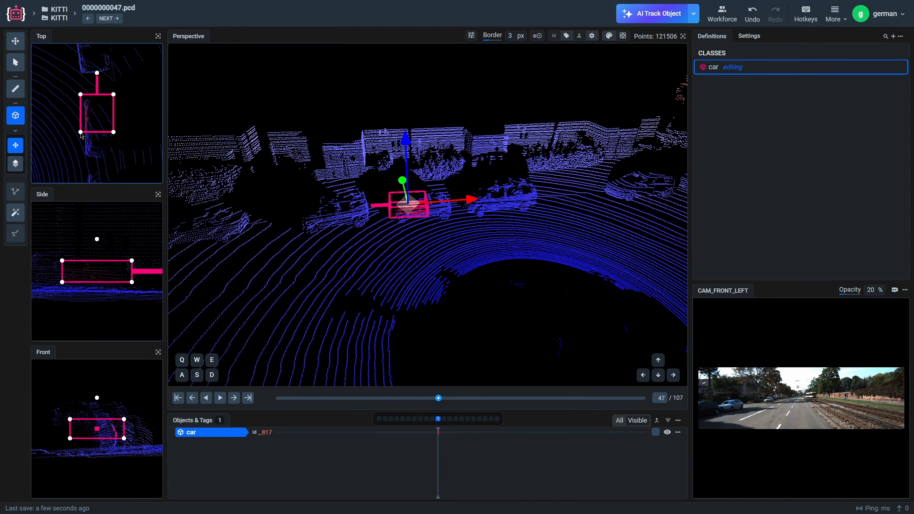
pyautogui.moveTo(36, 287); pyautogui.dragTo(36, 295)
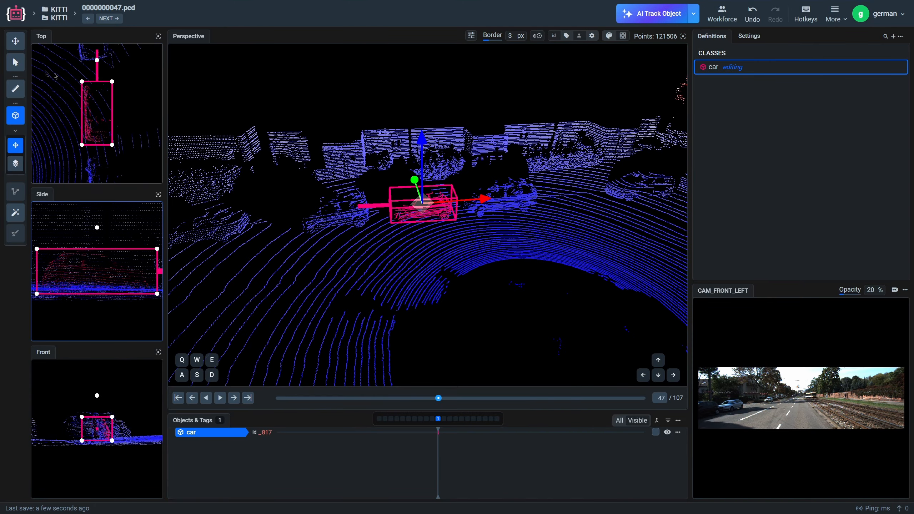
pyautogui.click(15, 63)
pyautogui.moveTo(461, 264); pyautogui.dragTo(454, 252)
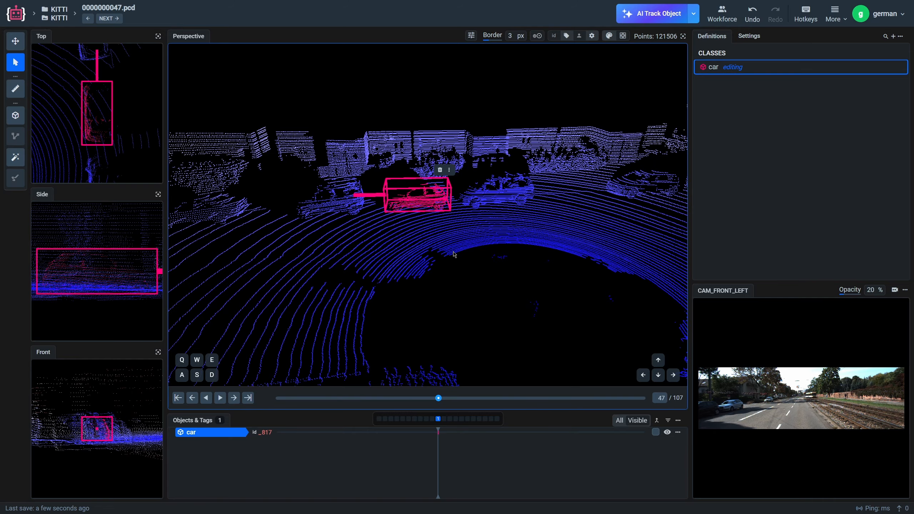
# Step: Enable Smart Auto-Fit for the cuboid tool
pyautogui.click(693, 14)
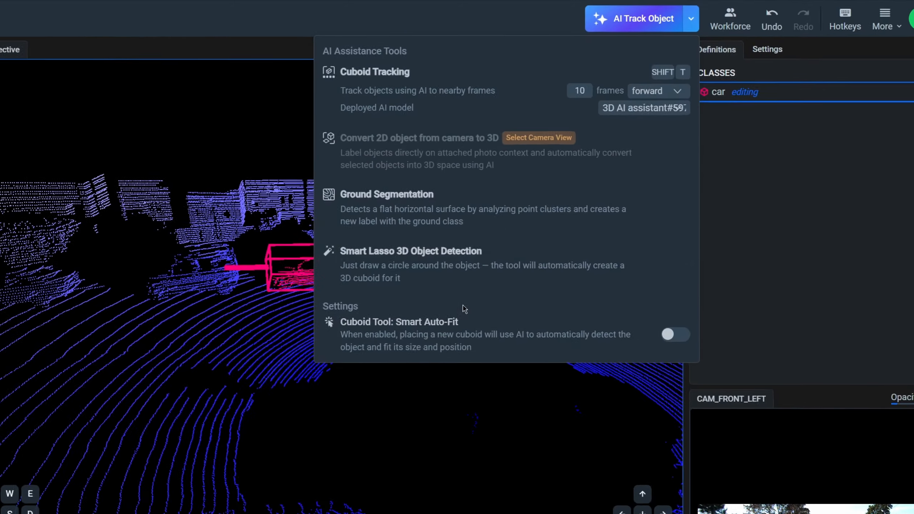
pyautogui.click(685, 244)
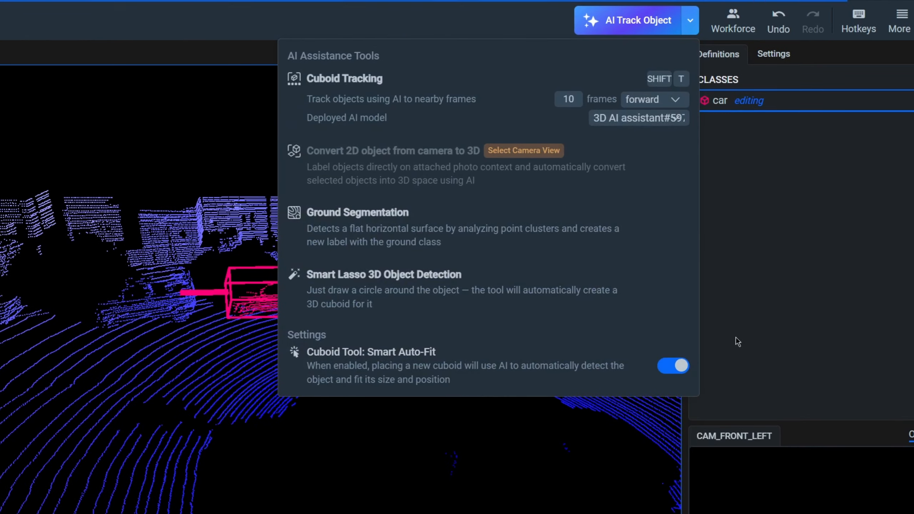
pyautogui.click(736, 338)
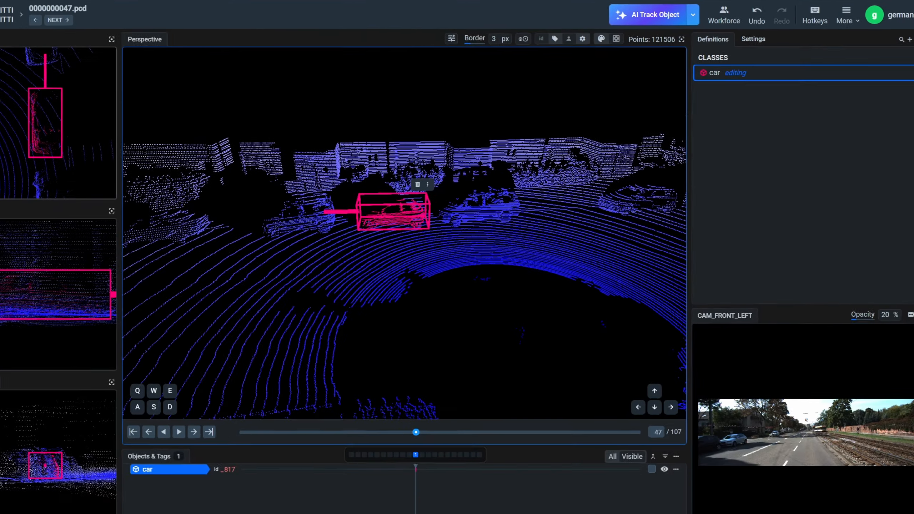
# Step: Label the parked car left of the existing cuboid with an auto-fitted cuboid and the one on its right with Smart Lasso
pyautogui.press('space')
pyautogui.click(330, 208)
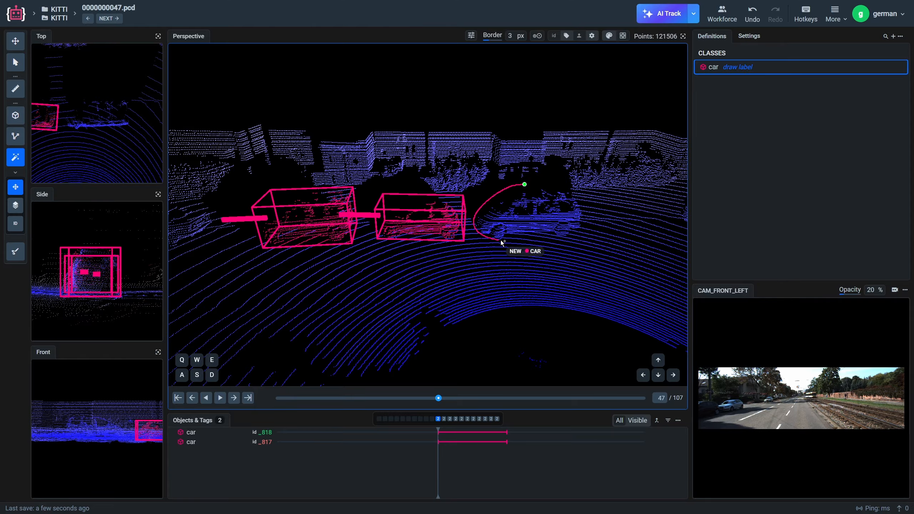
pyautogui.click(524, 185)
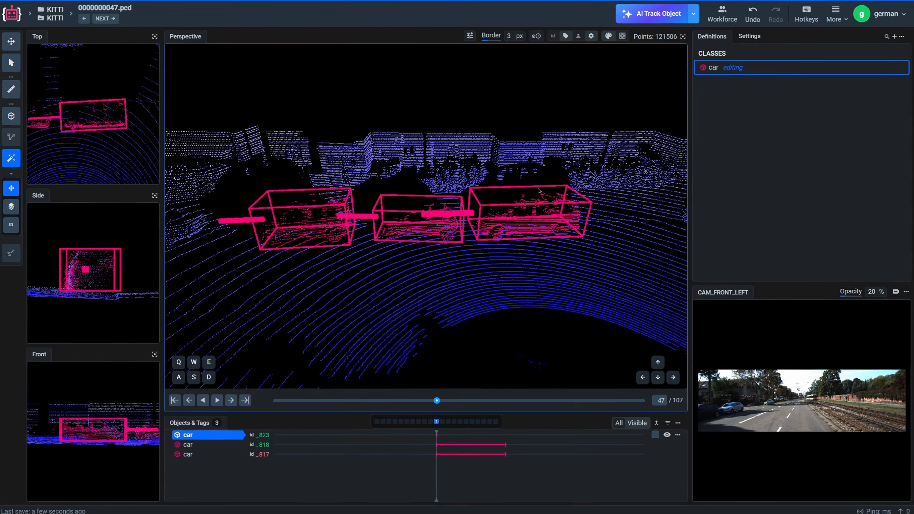
# Step: Run AI Cuboid Tracking 20 frames forward for the labeled cars and play back the frames
pyautogui.click(693, 14)
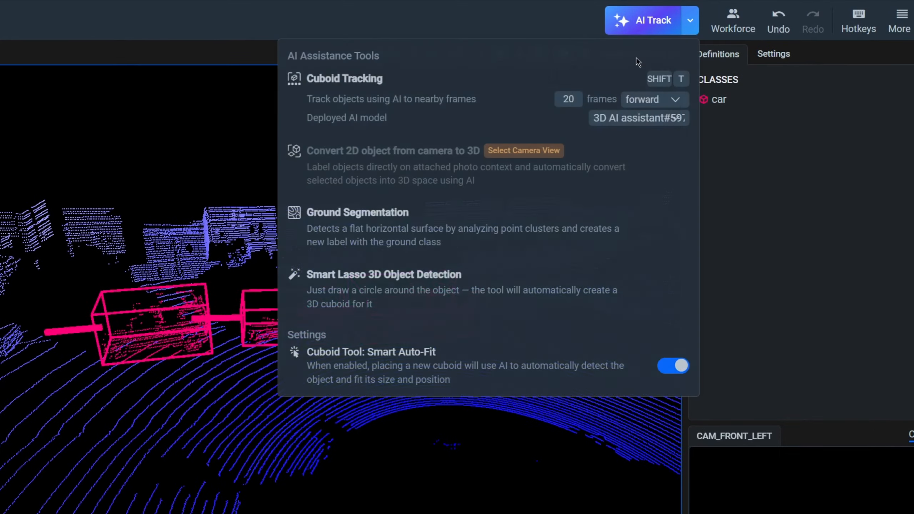
pyautogui.click(453, 126)
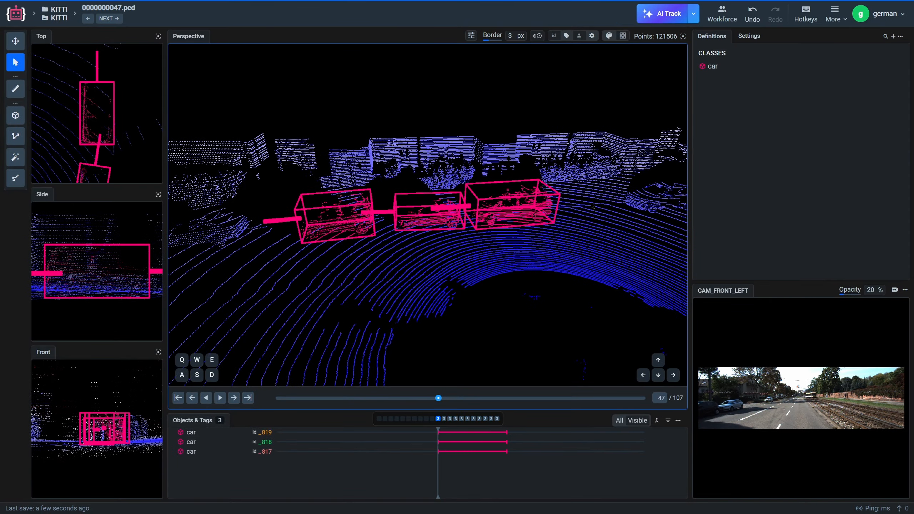
pyautogui.scroll(-2, 435, 302)
pyautogui.scroll(-6, 434, 302)
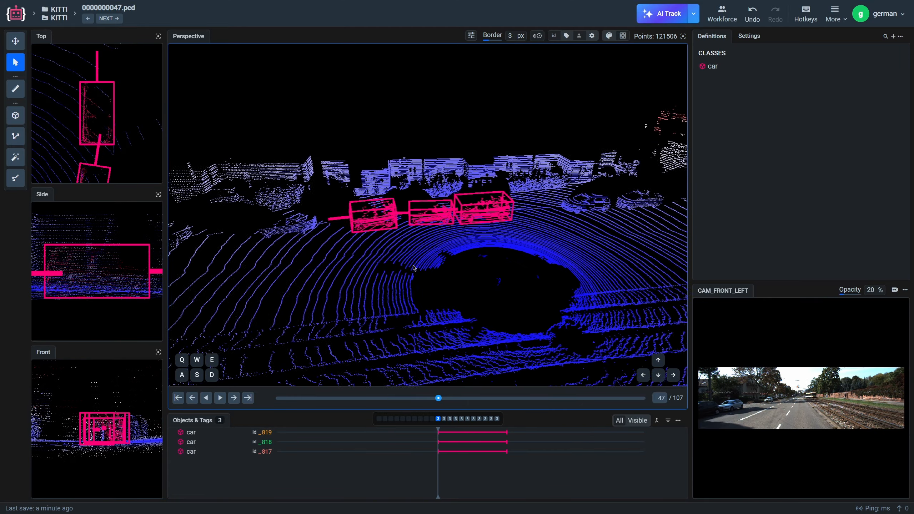
pyautogui.moveTo(415, 269); pyautogui.dragTo(455, 270, button='right')
pyautogui.click(221, 398)
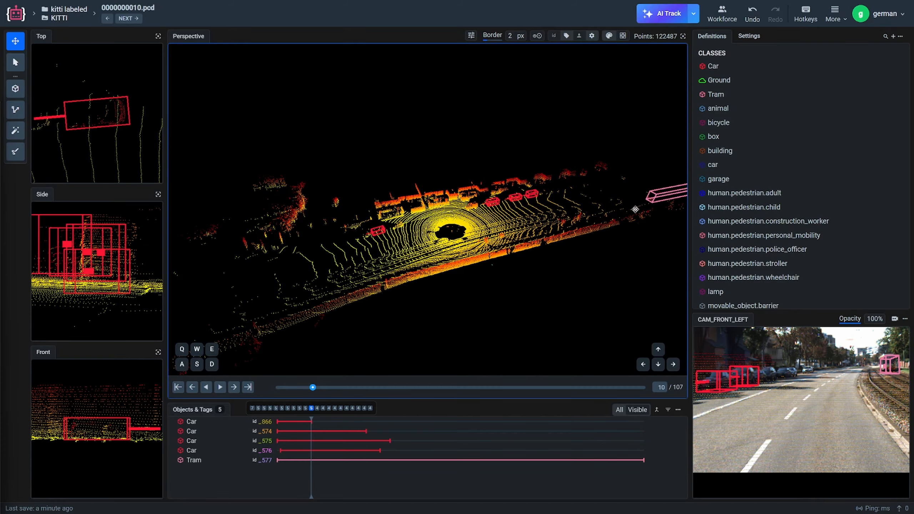
# Step: Run Ground Segmentation on frame 10 of the kitti labeled dataset to create a Ground label
pyautogui.click(693, 13)
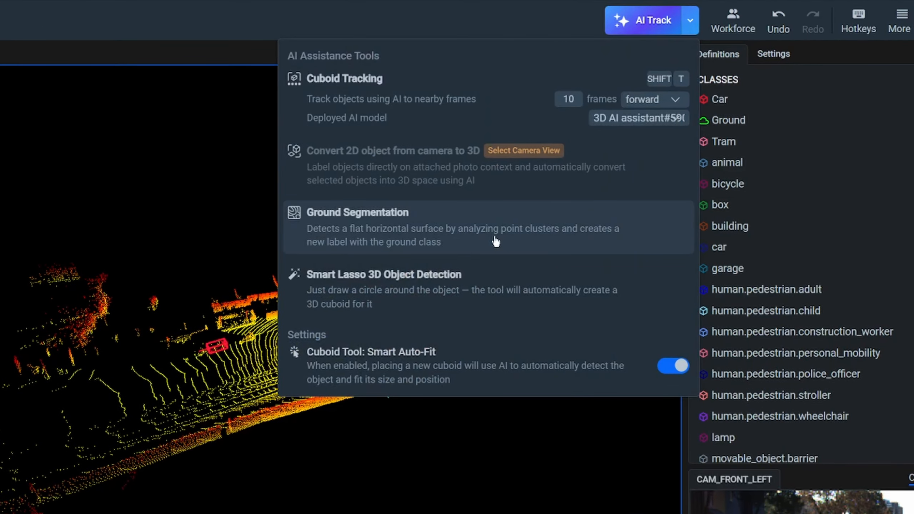
pyautogui.click(496, 242)
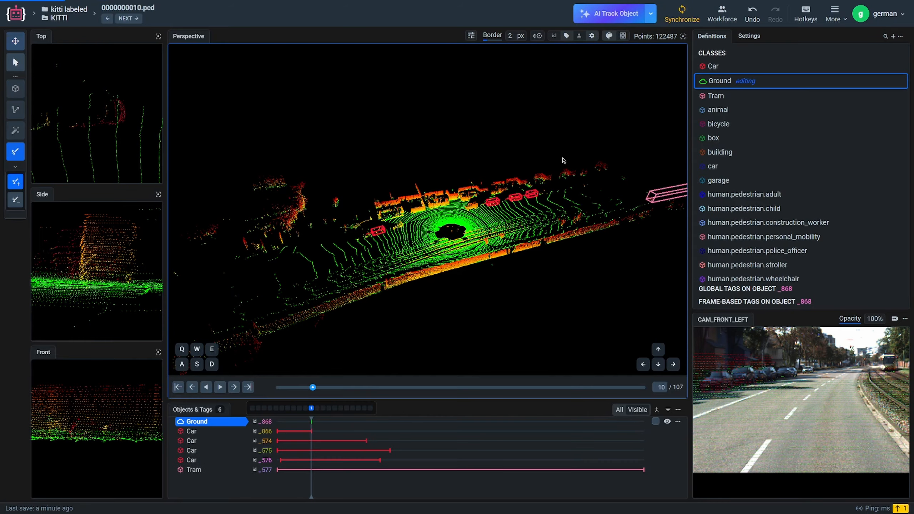
pyautogui.click(366, 424)
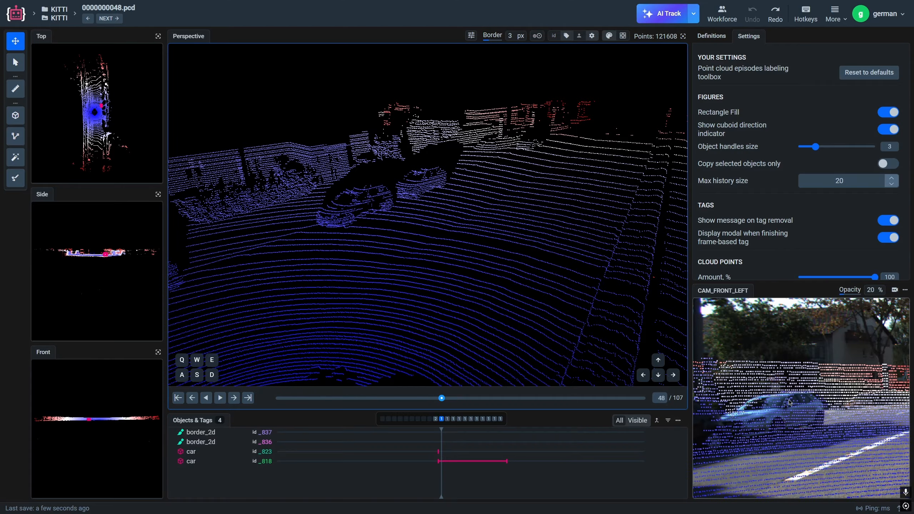
# Step: Try an auto-fitted car cuboid on the farther parked car in frame 48 and remove it
pyautogui.click(15, 115)
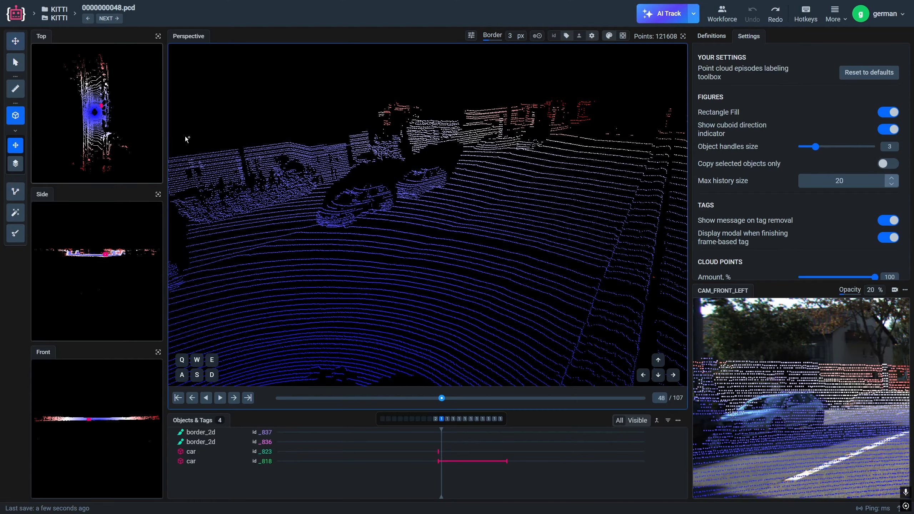
pyautogui.click(457, 185)
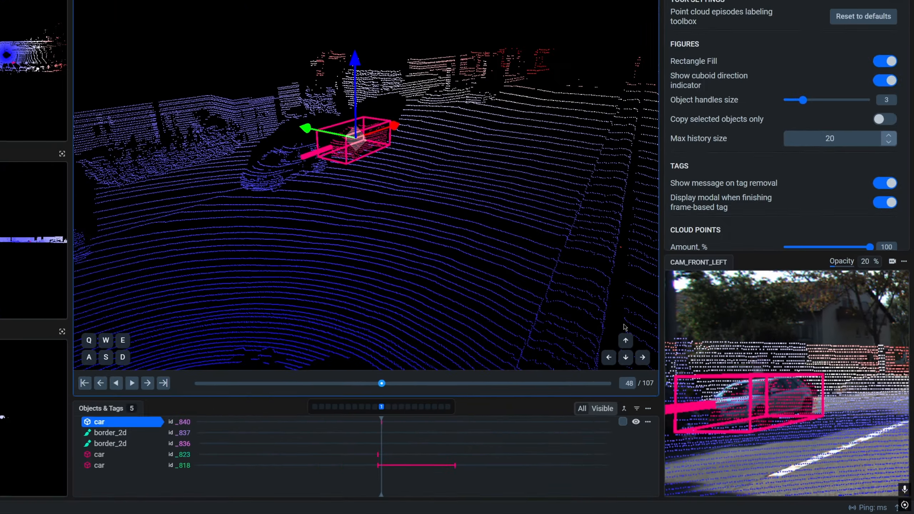
pyautogui.press('Delete')
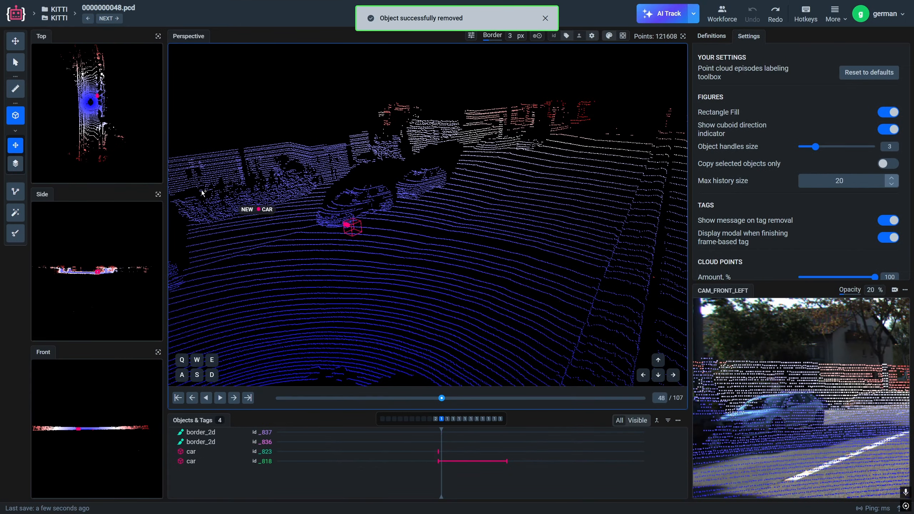
pyautogui.click(15, 42)
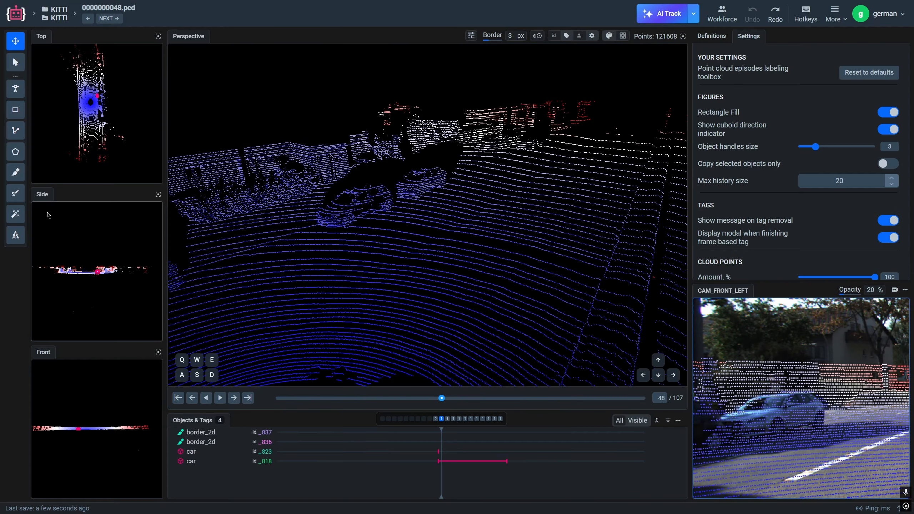
# Step: Segment the blue car in the CAM_FRONT_LEFT image with the smart tool and convert the 2D object to 3D
pyautogui.click(17, 215)
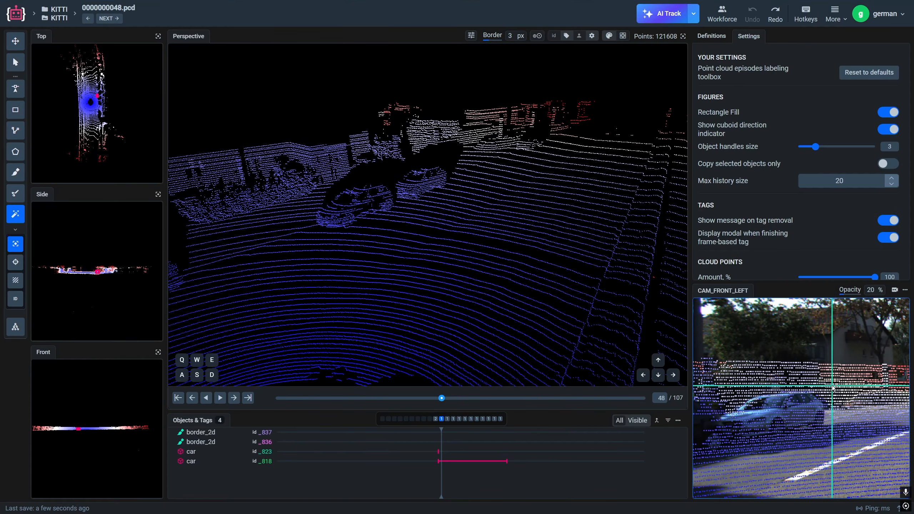
pyautogui.click(713, 446)
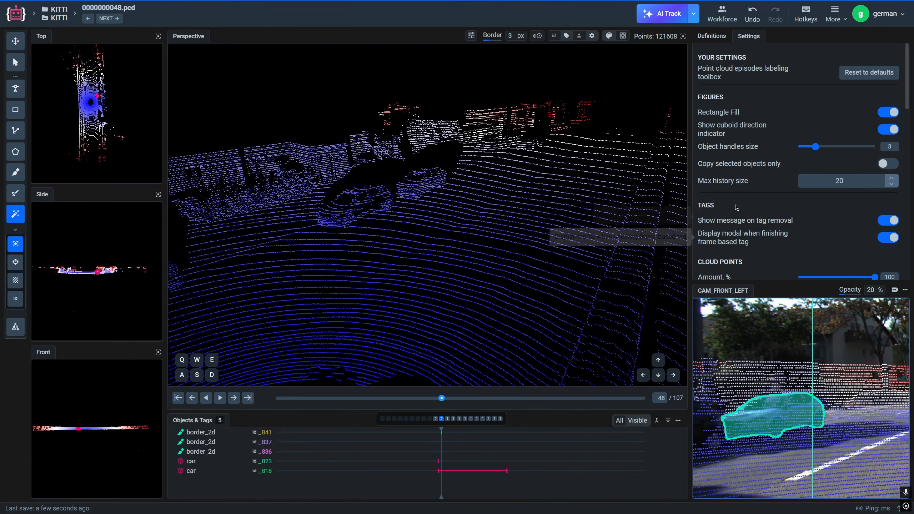
pyautogui.click(694, 13)
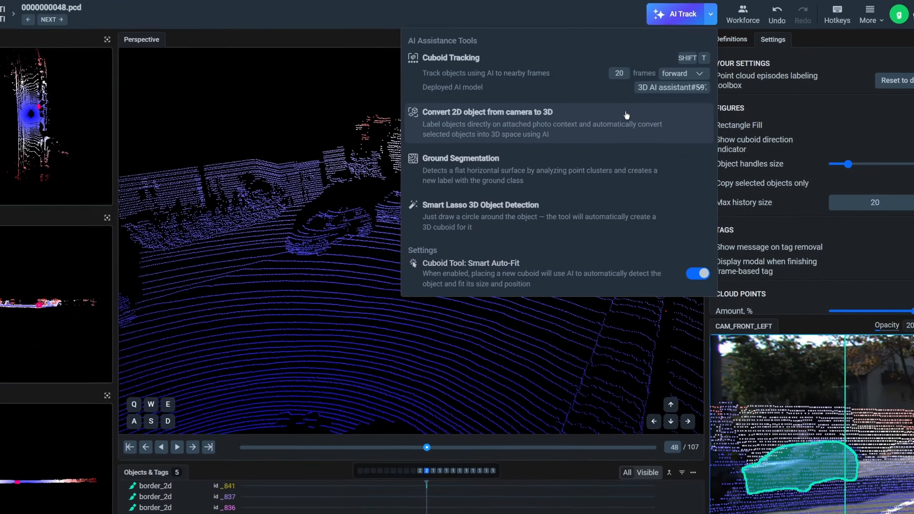
pyautogui.click(650, 150)
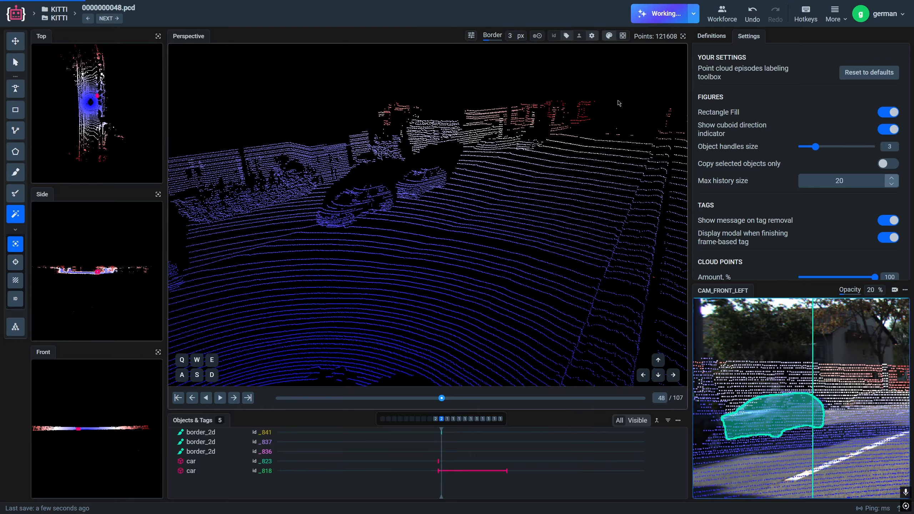
# Step: Correct the car's converted border_2d_3D segmentation by lassoing points beside the car and near its lower edge
pyautogui.click(16, 64)
pyautogui.moveTo(437, 201)
pyautogui.mouseDown()
pyautogui.moveTo(474, 195)
pyautogui.moveTo(446, 201)
pyautogui.mouseUp()
pyautogui.scroll(3, 445, 201)
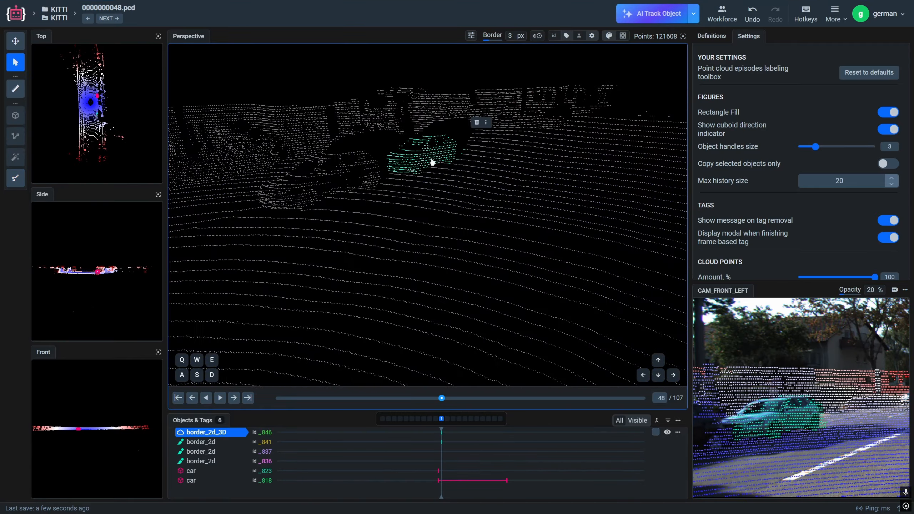
pyautogui.moveTo(464, 185); pyautogui.dragTo(470, 260, button='right')
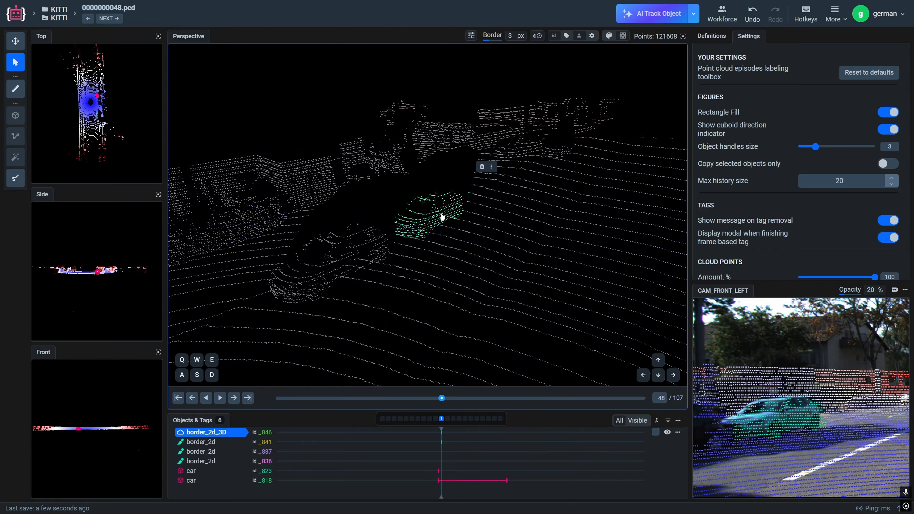
pyautogui.scroll(3, 443, 219)
pyautogui.moveTo(463, 281); pyautogui.dragTo(317, 283)
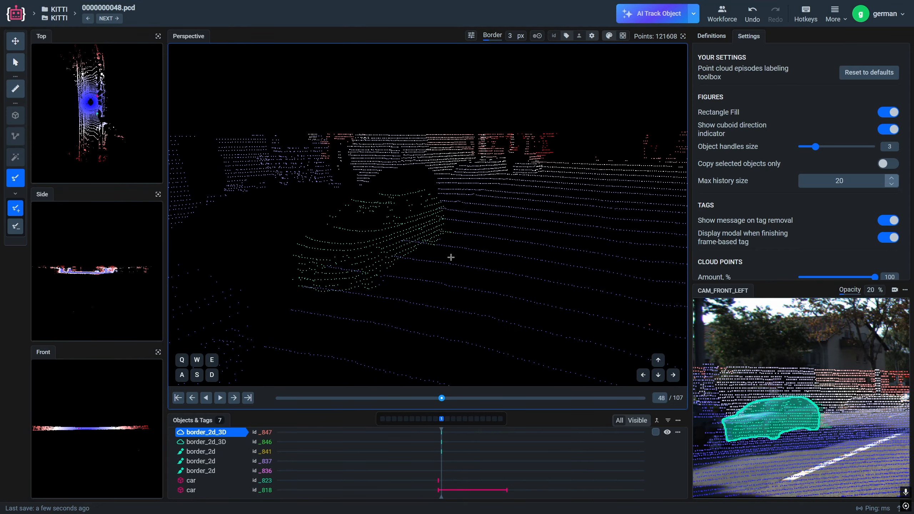
pyautogui.moveTo(451, 257); pyautogui.dragTo(405, 293)
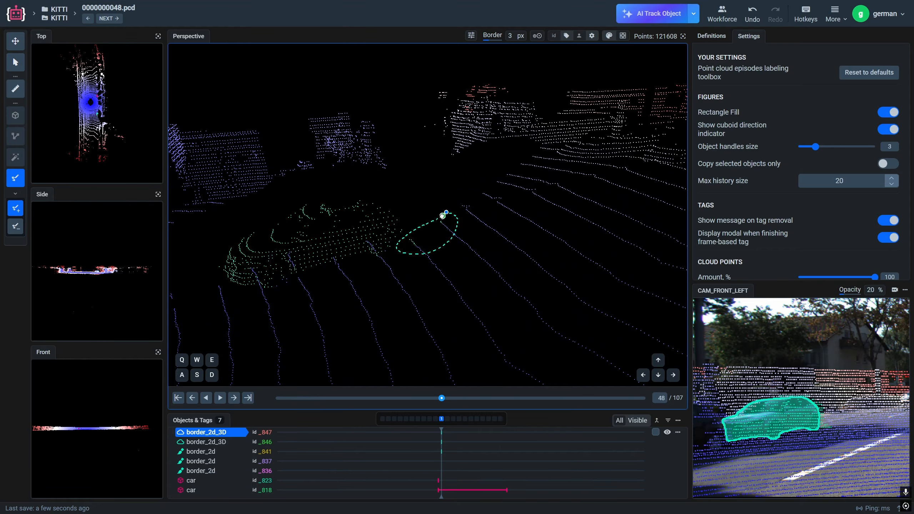
pyautogui.click(443, 216)
pyautogui.moveTo(387, 256); pyautogui.dragTo(510, 237, button='right')
pyautogui.moveTo(360, 240); pyautogui.dragTo(366, 242)
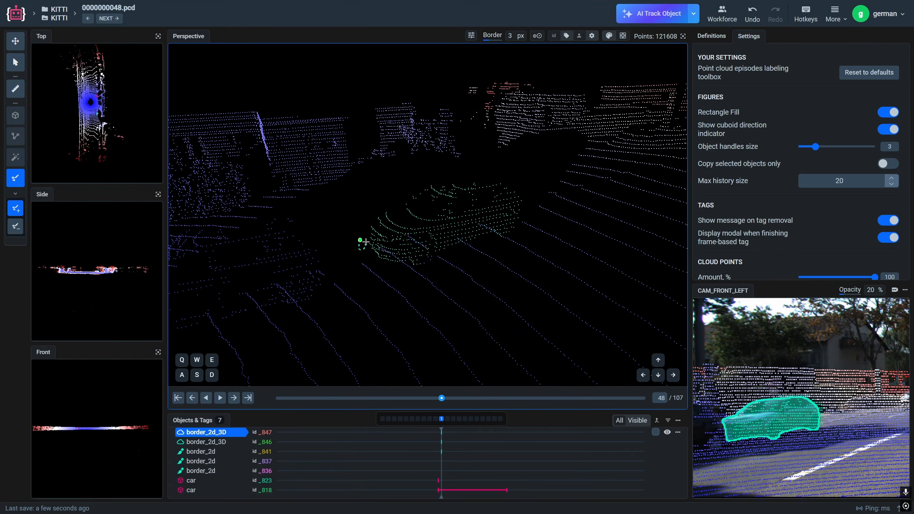
pyautogui.click(427, 253)
# Step: Set the point size for the Perspective view to 3
pyautogui.moveTo(475, 270); pyautogui.dragTo(490, 258, button='right')
pyautogui.click(537, 37)
pyautogui.moveTo(457, 71); pyautogui.dragTo(460, 73)
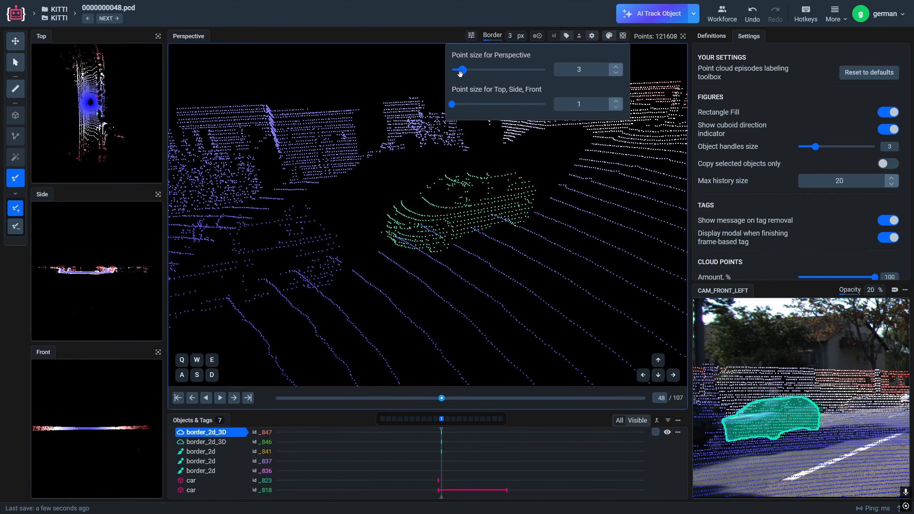
pyautogui.click(466, 234)
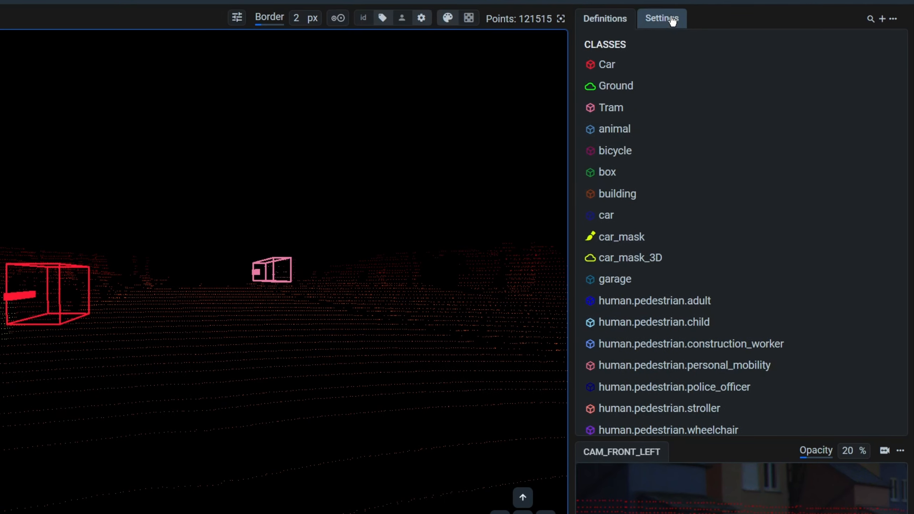
# Step: Open the point cloud settings and review the available color modes and colormaps
pyautogui.click(752, 36)
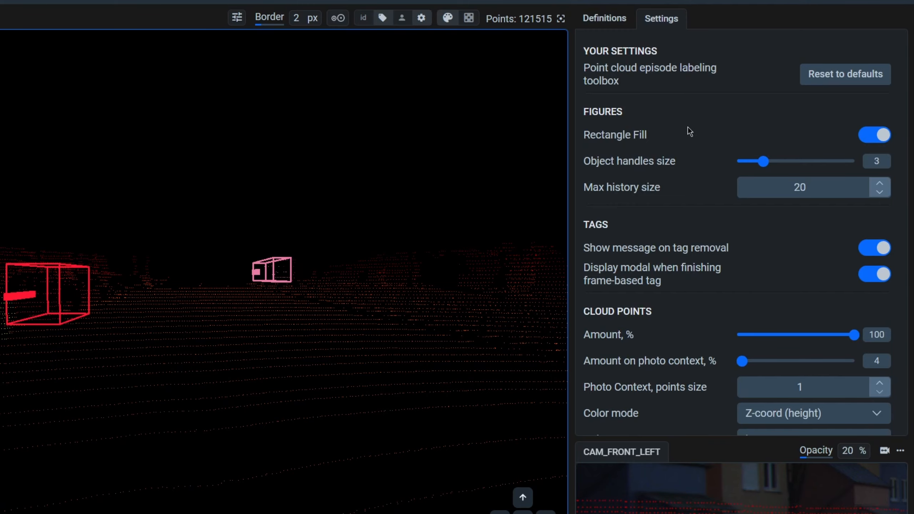
pyautogui.scroll(-5, 689, 173)
pyautogui.scroll(1, 691, 151)
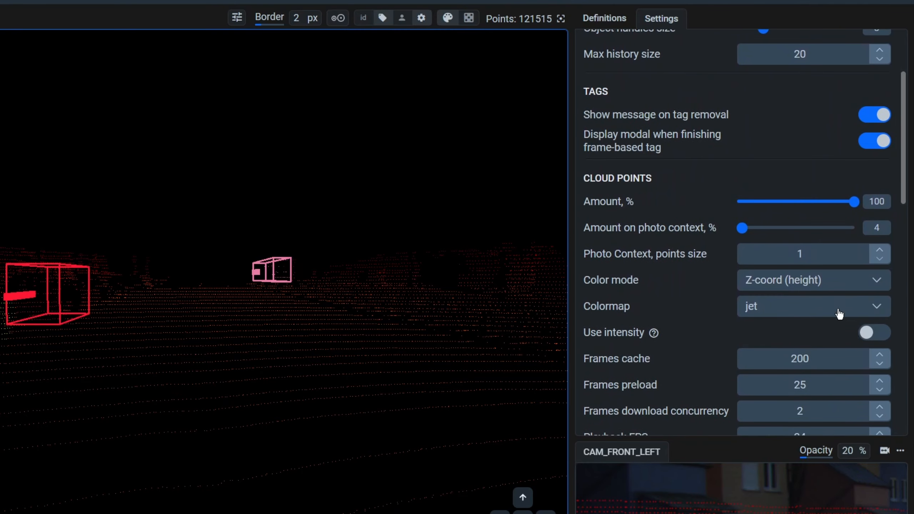
pyautogui.click(858, 289)
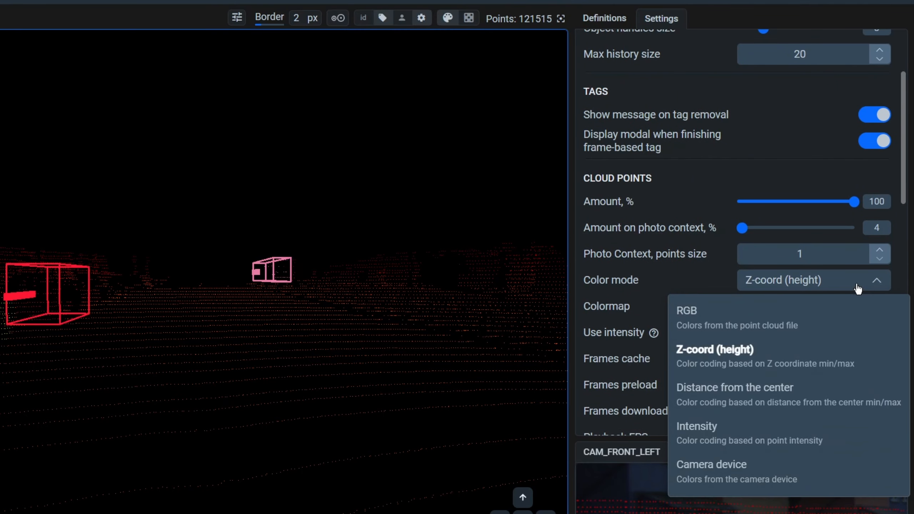
pyautogui.click(858, 290)
pyautogui.click(846, 306)
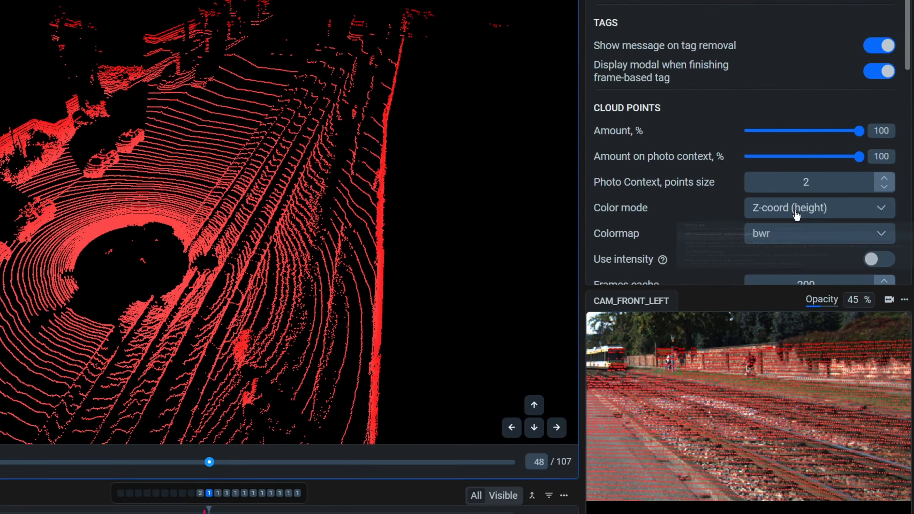
# Step: Set the color mode to Camera device and move the perspective view to the CAM_FRONT_LEFT camera position
pyautogui.click(797, 216)
pyautogui.click(774, 389)
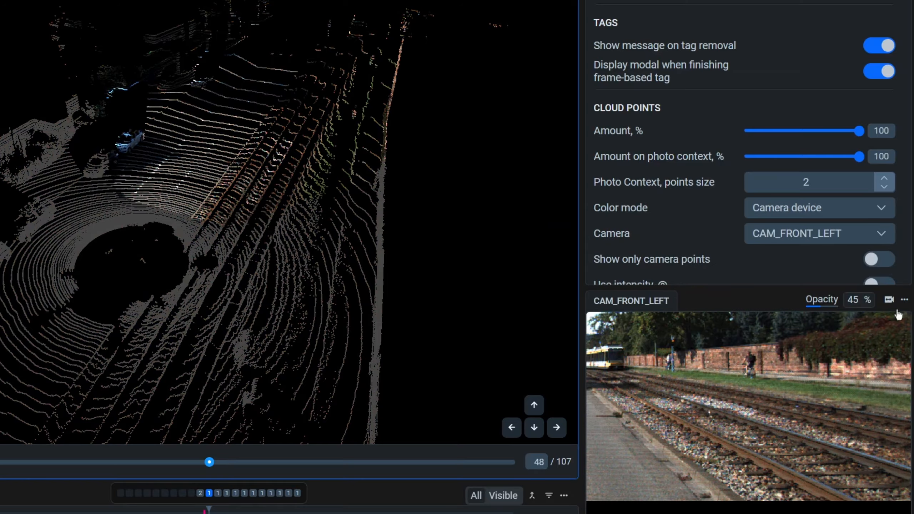
pyautogui.click(905, 301)
pyautogui.click(825, 347)
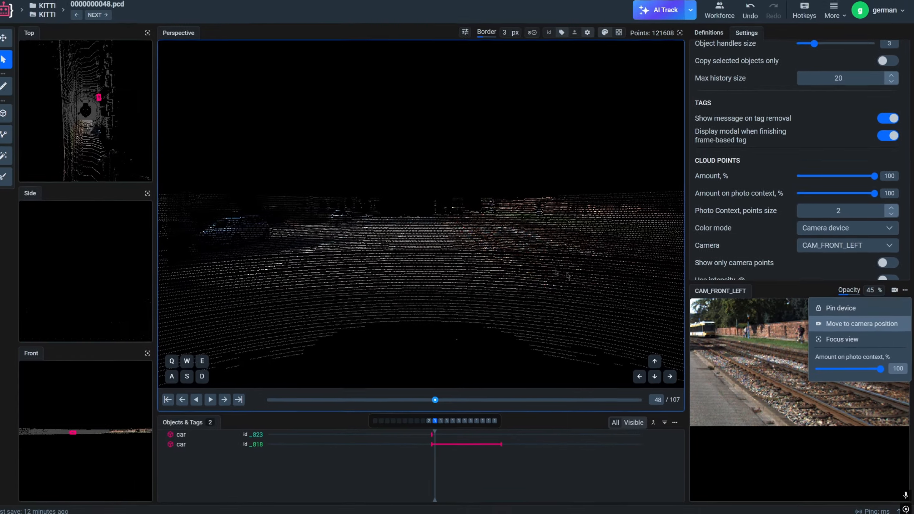
# Step: Draw a poly_2d_3D polyline through the 3D points along the edge between the pavement and the railway tracks
pyautogui.moveTo(436, 238); pyautogui.dragTo(330, 225)
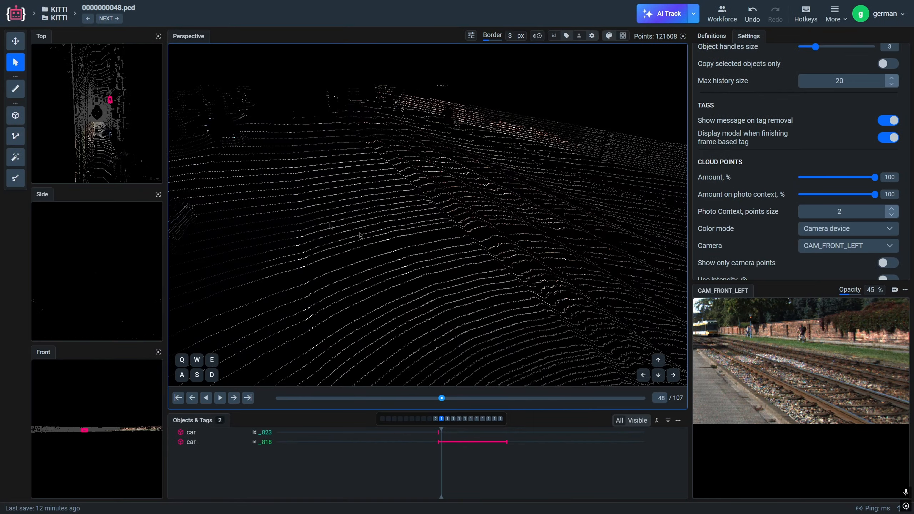
pyautogui.click(15, 136)
pyautogui.click(558, 317)
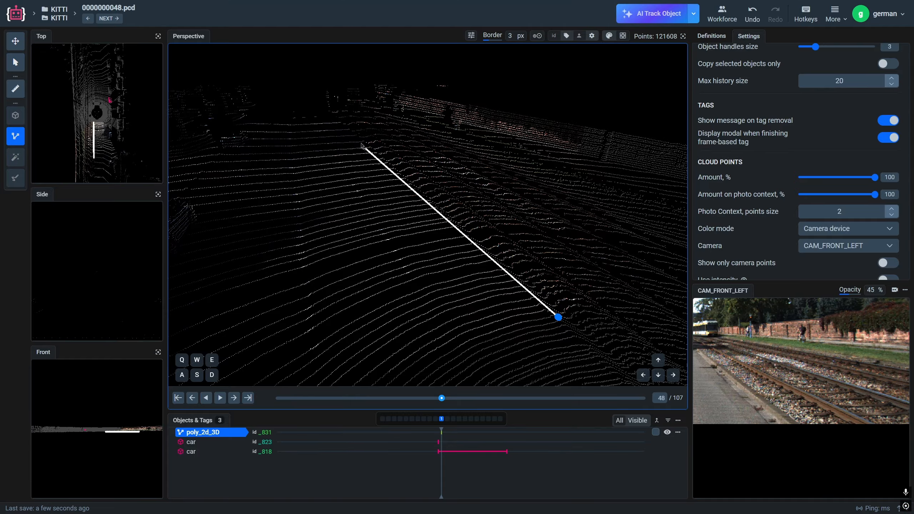
pyautogui.doubleClick(336, 116)
pyautogui.press('Escape')
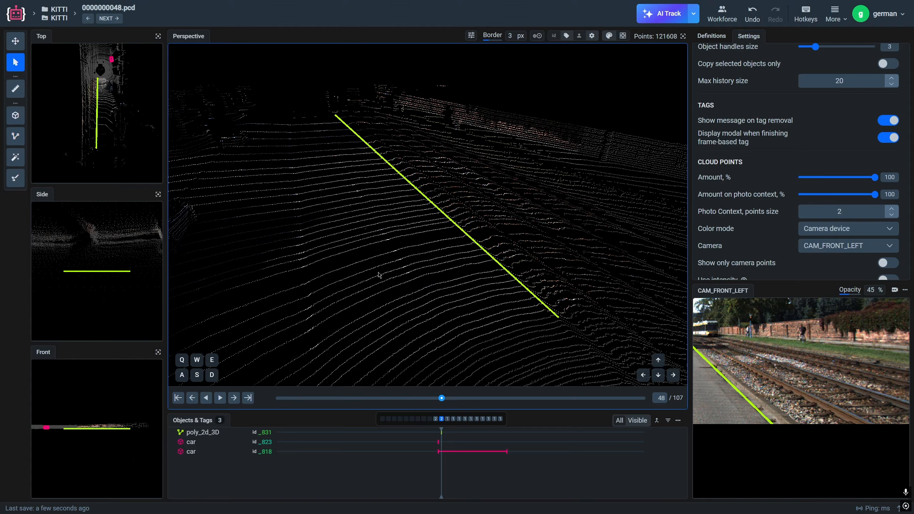
# Step: Draw a poly_2d polyline along the pavement edge in the CAM_FRONT_LEFT photo and convert it to 3D
pyautogui.moveTo(378, 273); pyautogui.dragTo(358, 271)
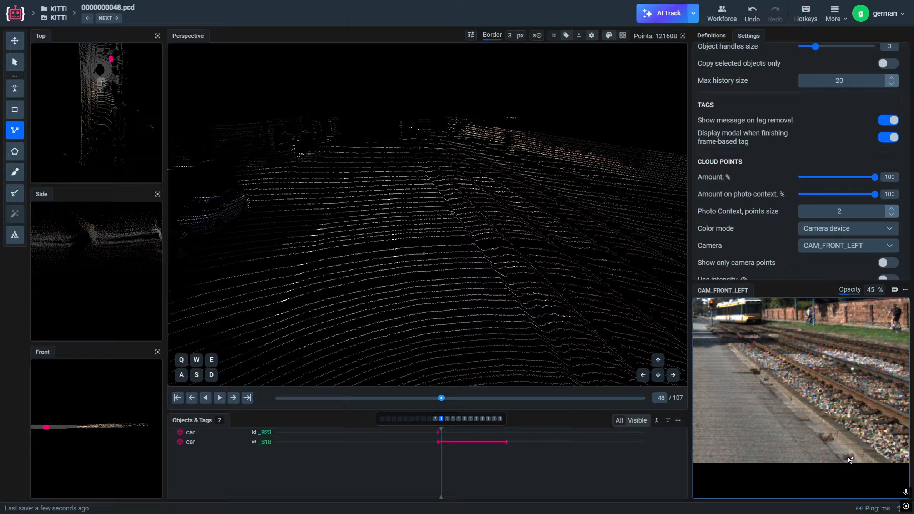
pyautogui.click(843, 461)
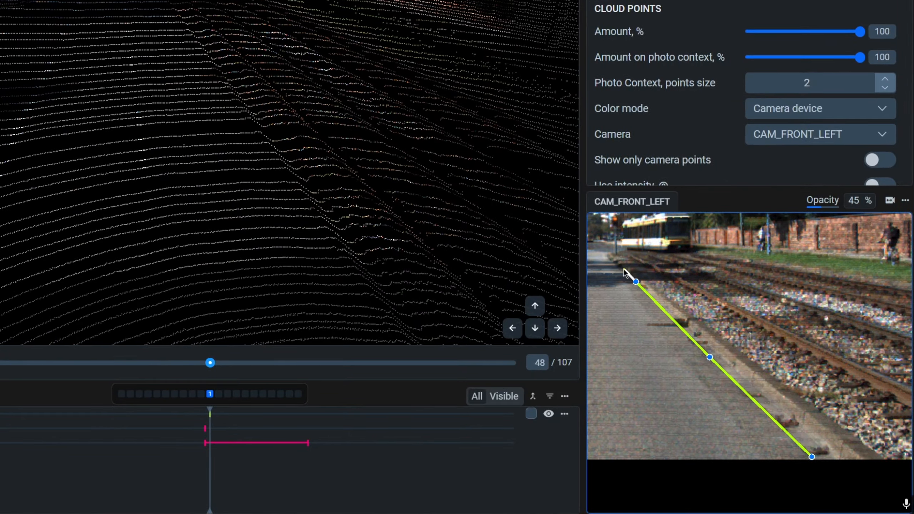
pyautogui.click(610, 254)
pyautogui.press('space')
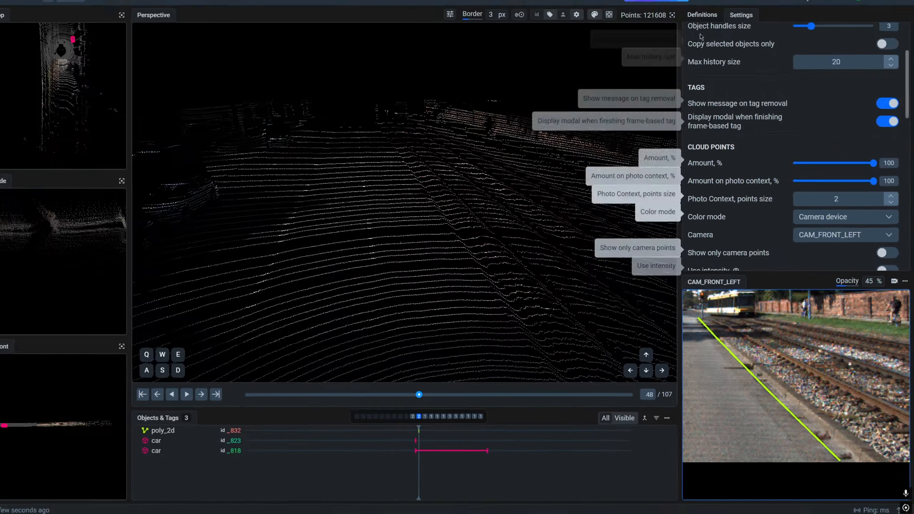
pyautogui.click(693, 13)
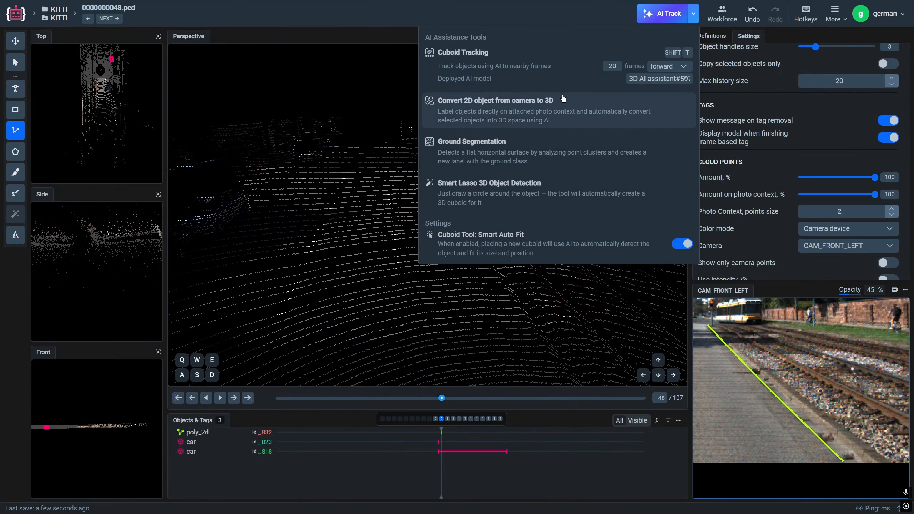
pyautogui.click(562, 100)
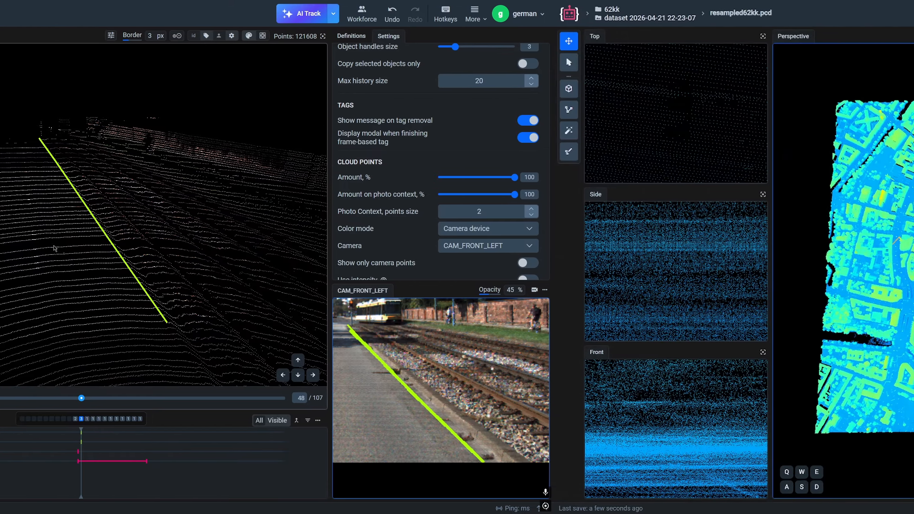
# Step: Lasso a parked car on the street in the resampled62kk.pcd city point cloud to create a car cuboid
pyautogui.scroll(5, 456, 254)
pyautogui.scroll(3, 456, 254)
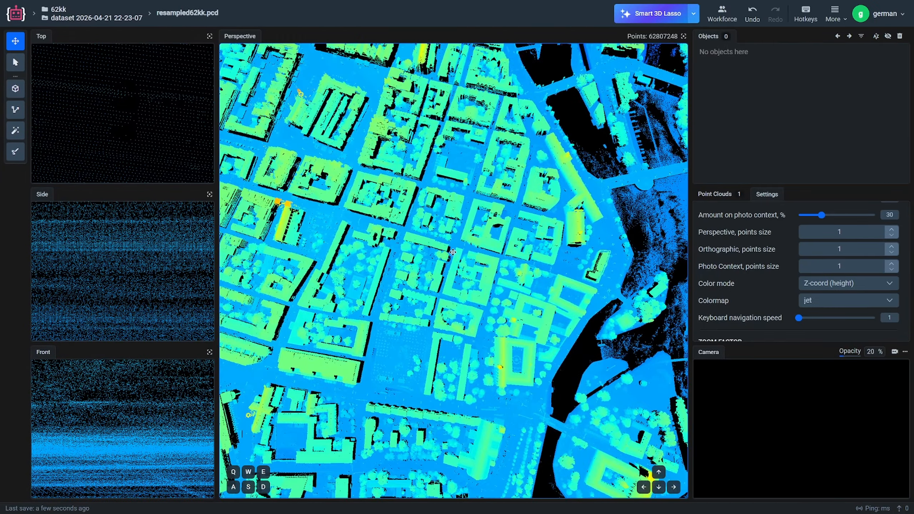
pyautogui.moveTo(460, 247); pyautogui.dragTo(422, 257)
pyautogui.scroll(6, 443, 234)
pyautogui.scroll(5, 463, 232)
pyautogui.scroll(-8, 464, 231)
pyautogui.scroll(8, 422, 257)
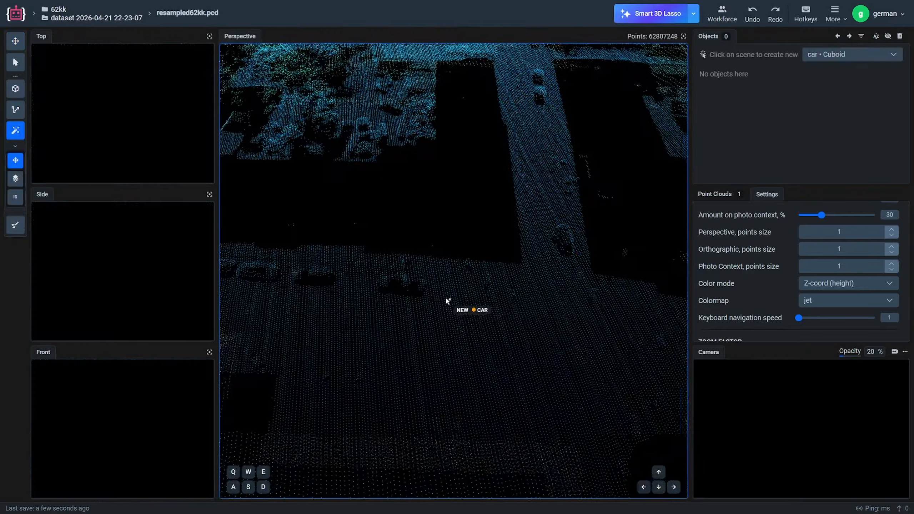
pyautogui.scroll(2, 447, 302)
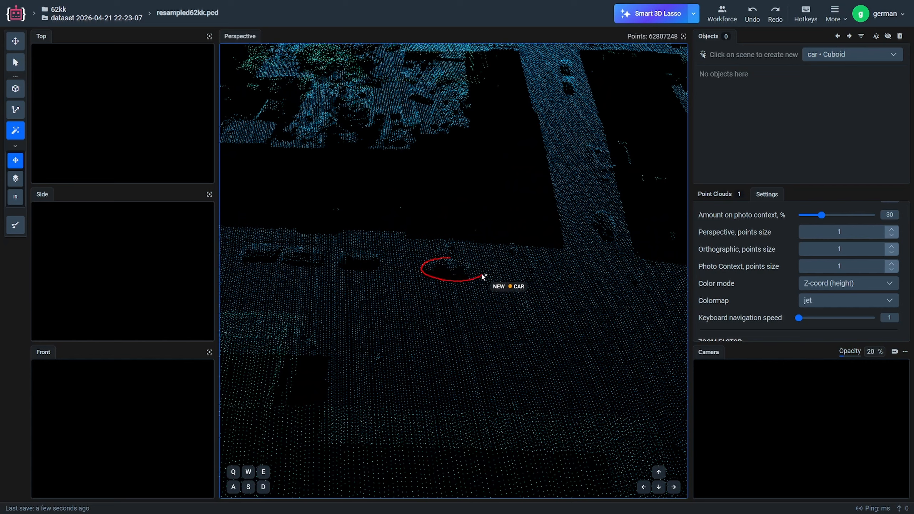
pyautogui.moveTo(483, 277); pyautogui.dragTo(449, 258)
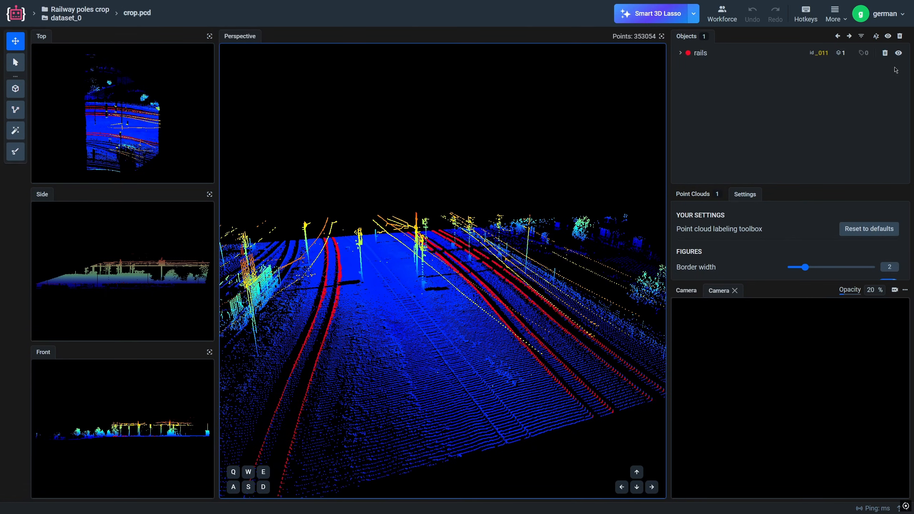
# Step: Toggle the rails object's visibility off and on to compare the railway point cloud with and without its segmentation
pyautogui.click(900, 53)
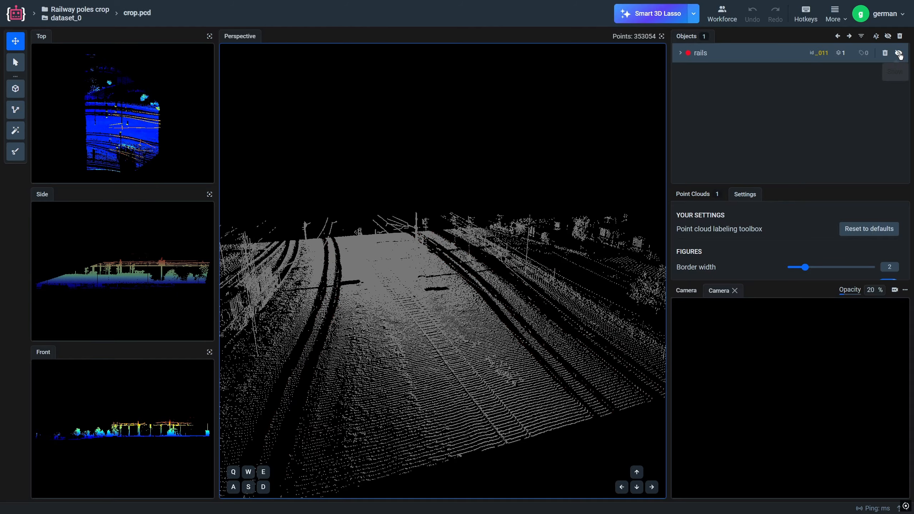
pyautogui.click(900, 53)
pyautogui.click(899, 53)
pyautogui.click(899, 53)
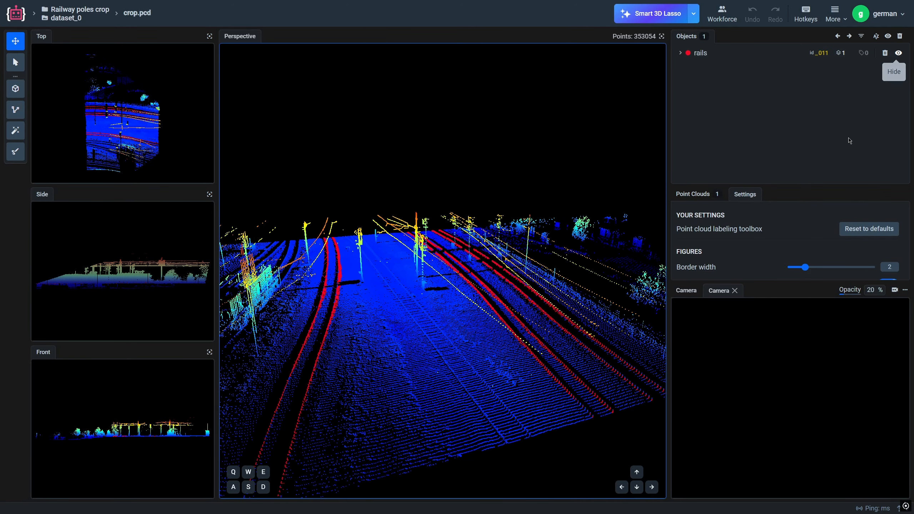
# Step: Create an AI-fitted pole cuboid at the tall pole standing between the railway tracks
pyautogui.moveTo(433, 311); pyautogui.dragTo(542, 323)
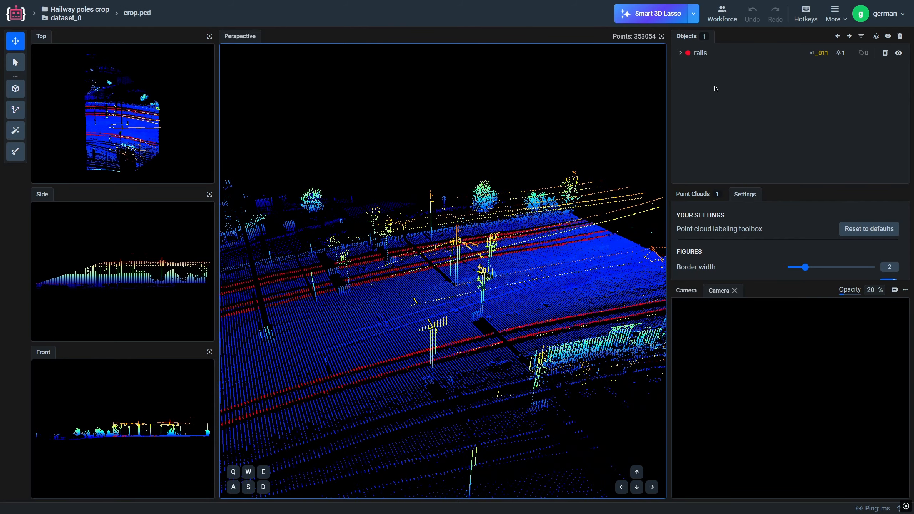
pyautogui.scroll(4, 522, 296)
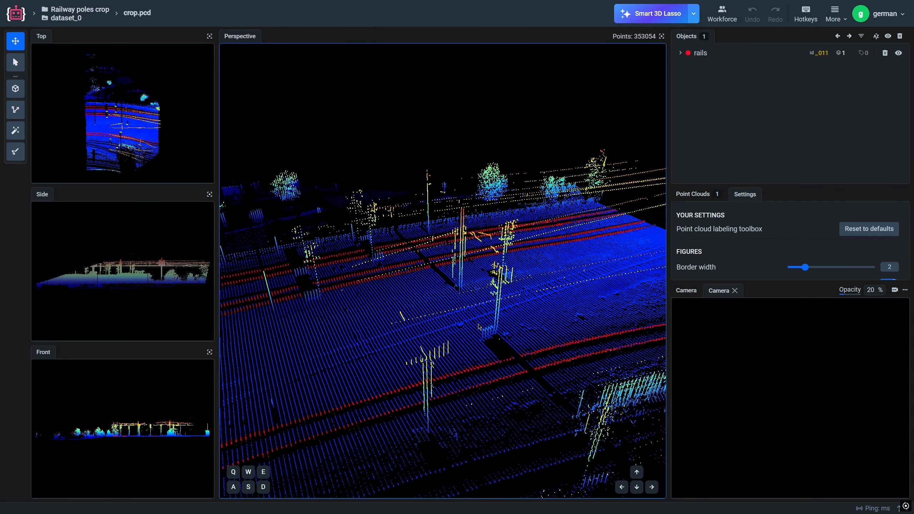
pyautogui.moveTo(523, 297); pyautogui.dragTo(497, 300)
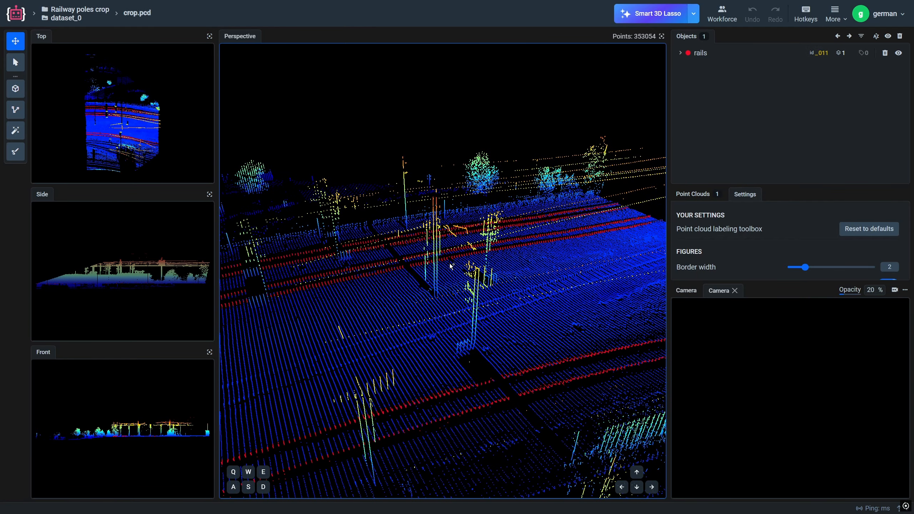
pyautogui.press('3')
pyautogui.click(437, 294)
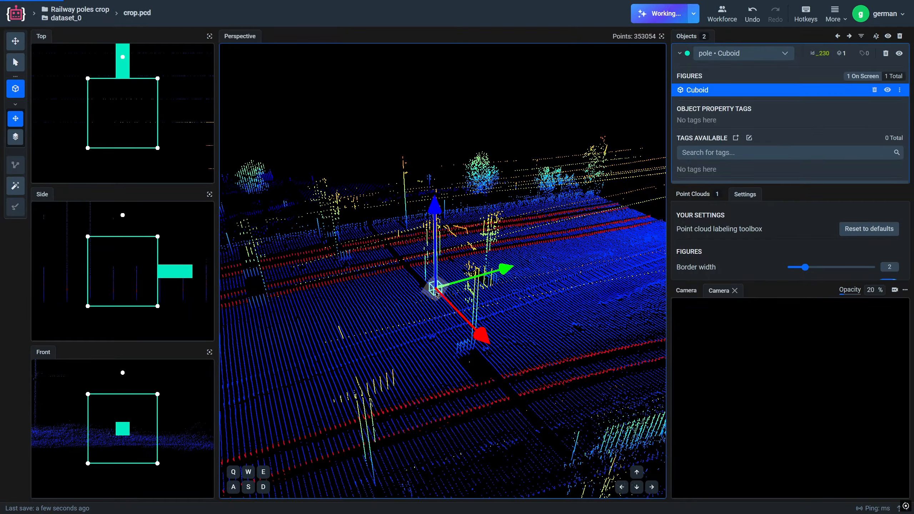
pyautogui.press('Escape')
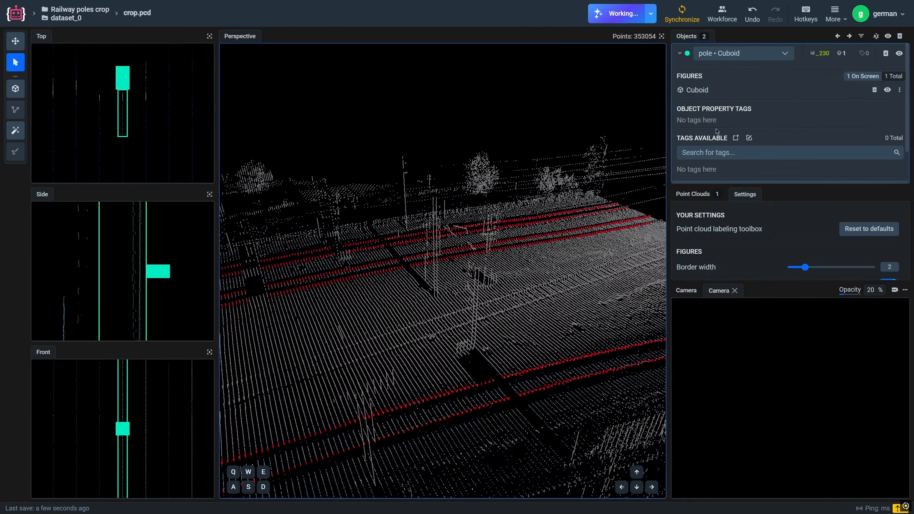
# Step: Select the pole cuboid and inspect its fit around the pole from other angles
pyautogui.click(739, 94)
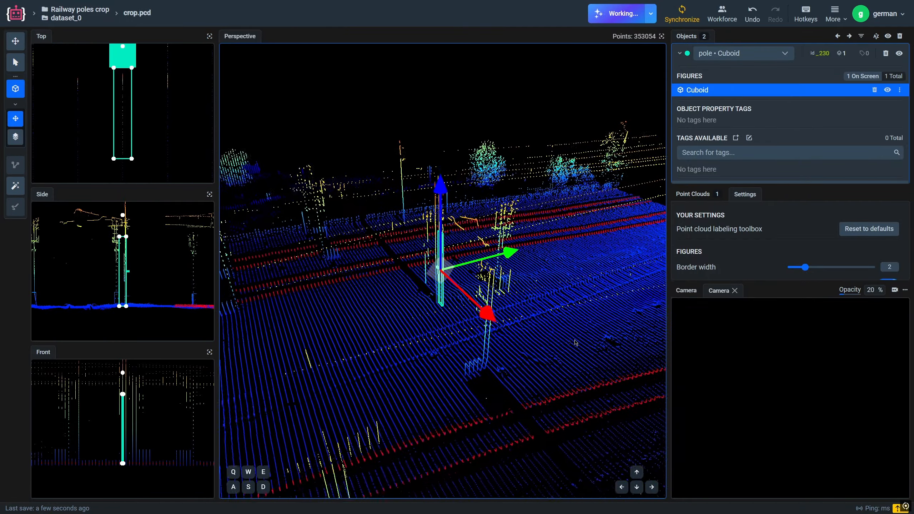
pyautogui.moveTo(573, 346); pyautogui.dragTo(730, 335)
pyautogui.moveTo(763, 338); pyautogui.dragTo(825, 338)
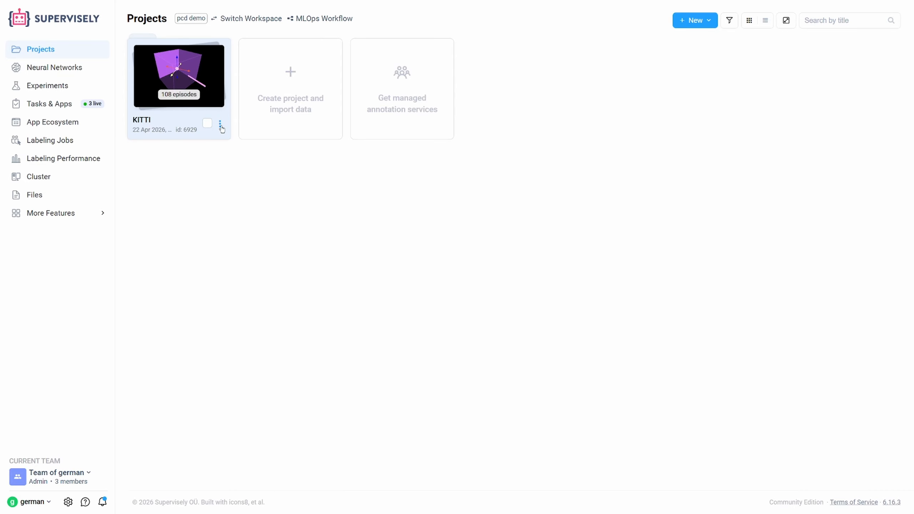
# Step: Open the KITTI project's download options and review the available export formats
pyautogui.click(221, 124)
pyautogui.moveTo(207, 186)
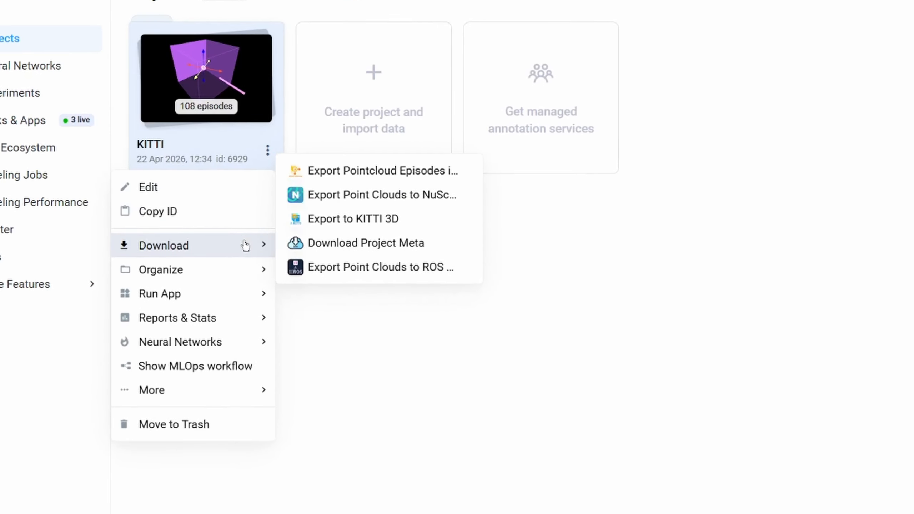